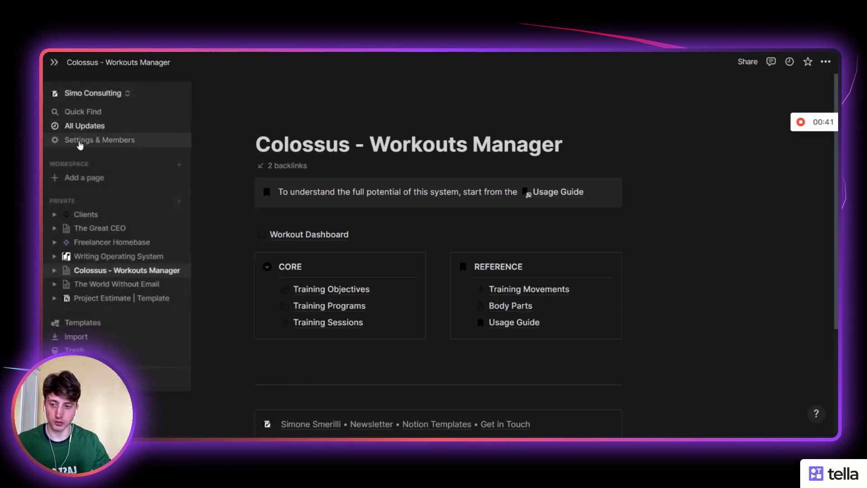
Step: Open Settings & Members and show the workspace Audit log
left_click(80, 141)
left_click(180, 291)
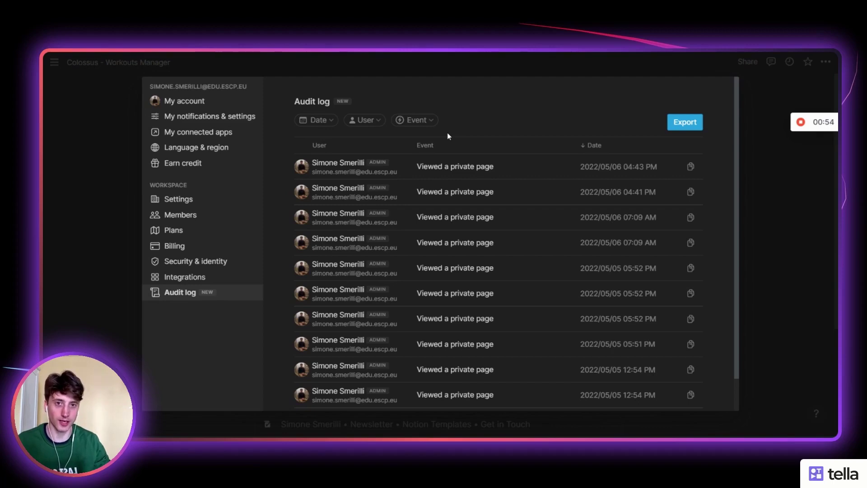
Step: Filter the audit log by date from May 2 to May 6, 2022
left_click(318, 120)
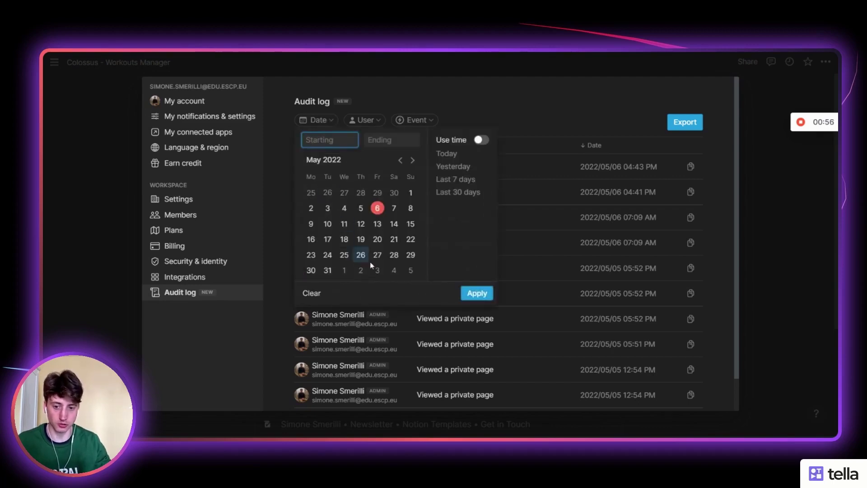
left_click(310, 208)
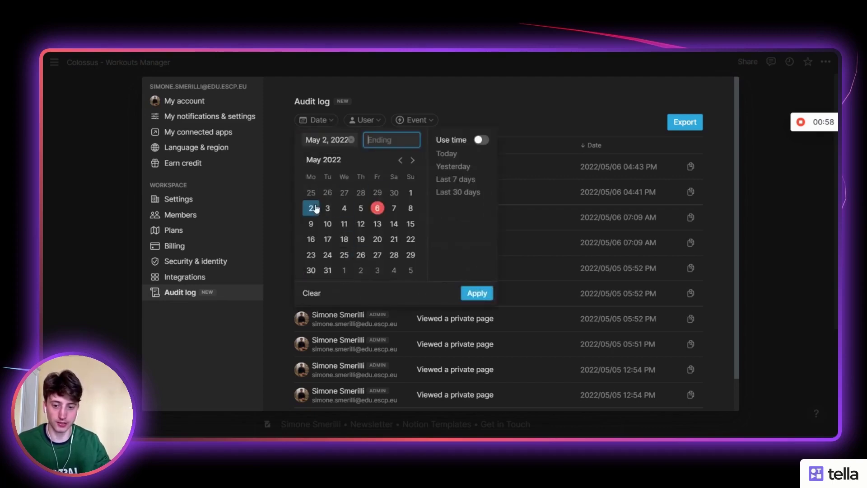
left_click(377, 208)
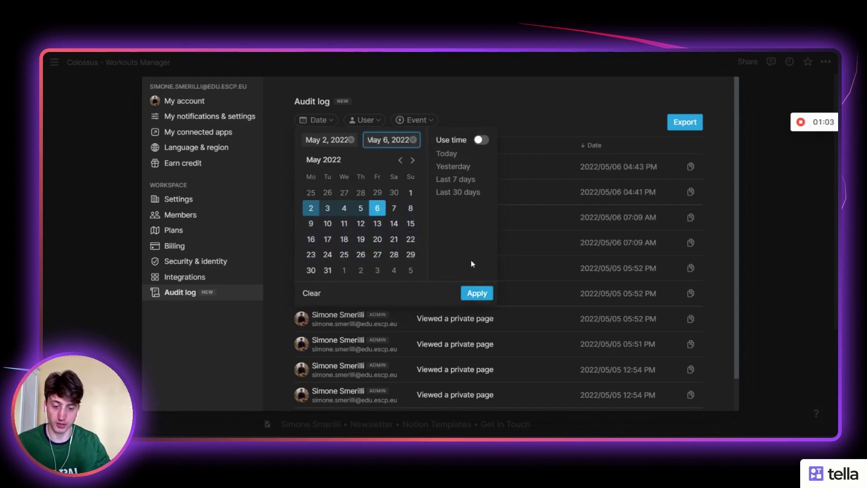
left_click(477, 293)
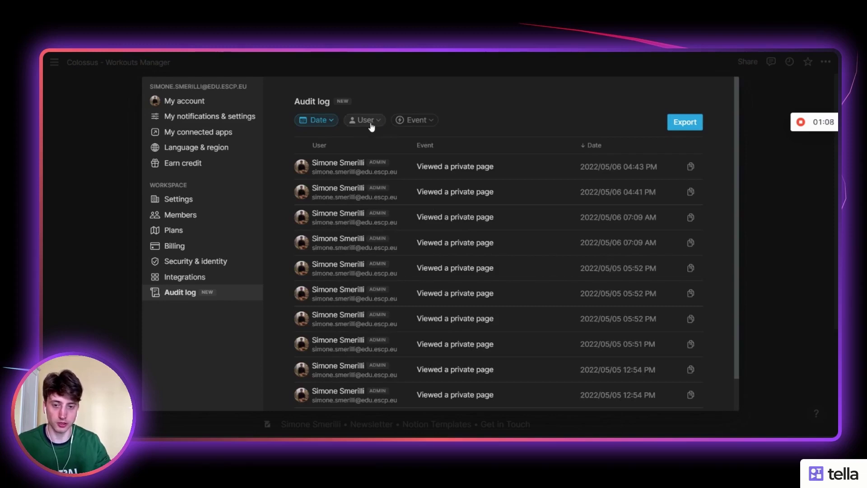
Step: Open the Event filter checklist of audit log event types
left_click(427, 124)
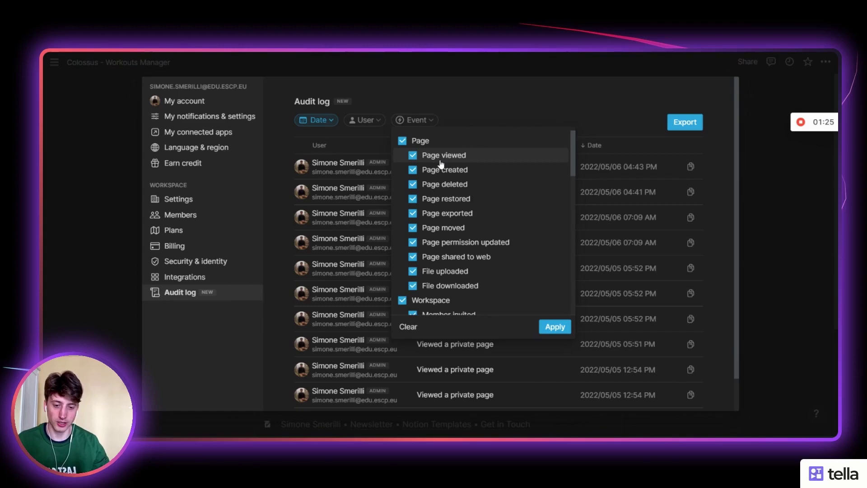
scroll(463, 208, "down", 3)
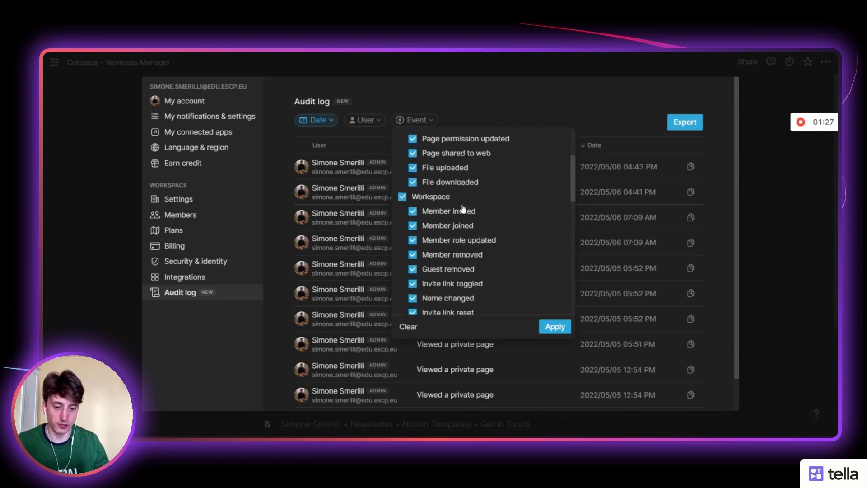
scroll(466, 211, "down", 1)
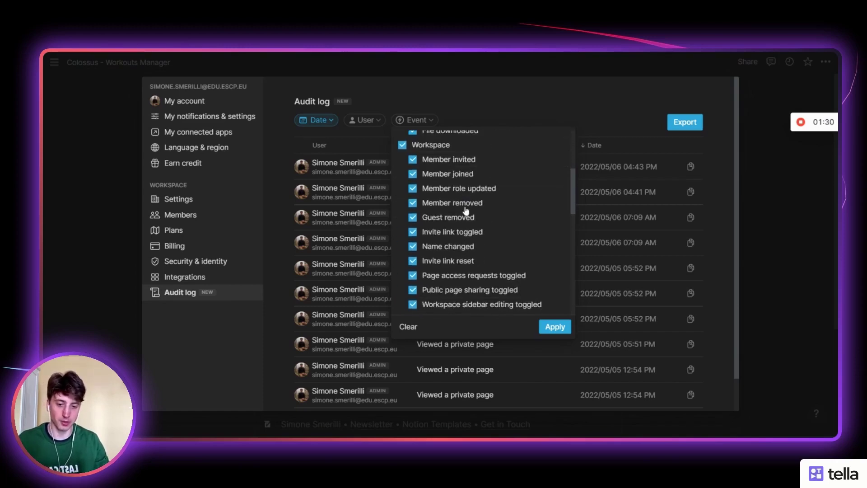
scroll(465, 217, "down", 3)
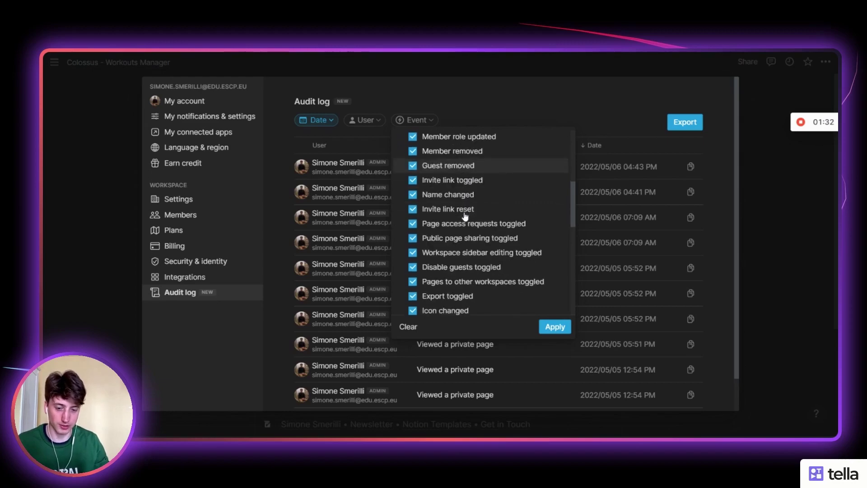
scroll(465, 216, "down", 2)
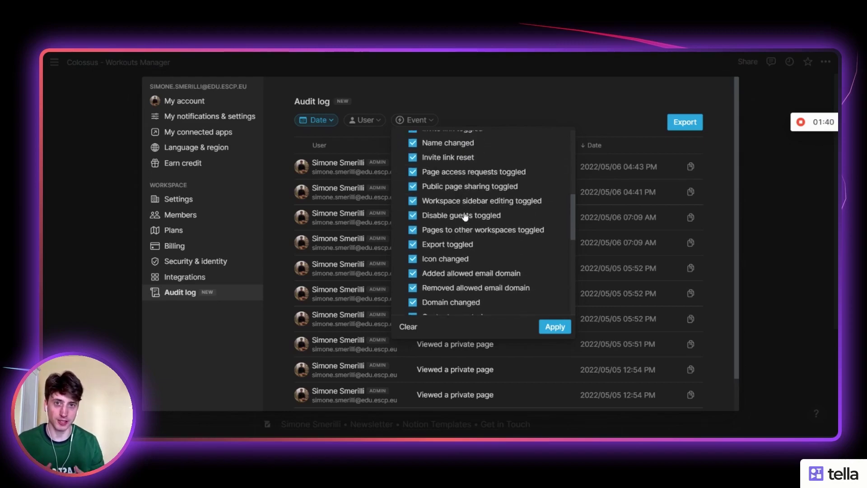
scroll(466, 216, "down", 3)
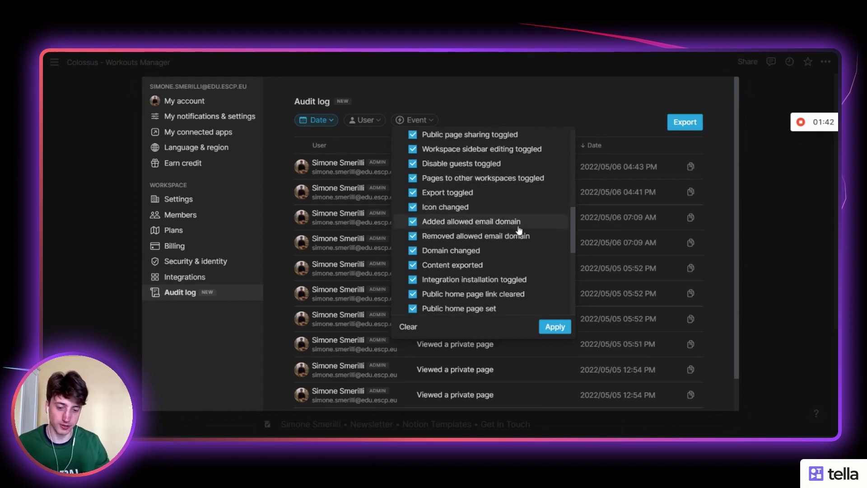
scroll(502, 234, "down", 3)
scroll(502, 235, "down", 3)
scroll(488, 258, "down", 2)
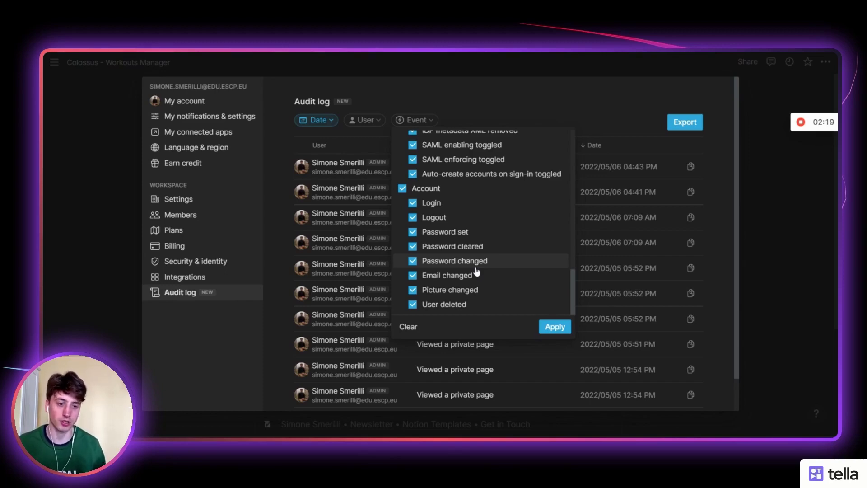
Step: Close the Event type dropdown to reveal the May 2–6 audit log table
left_click(598, 124)
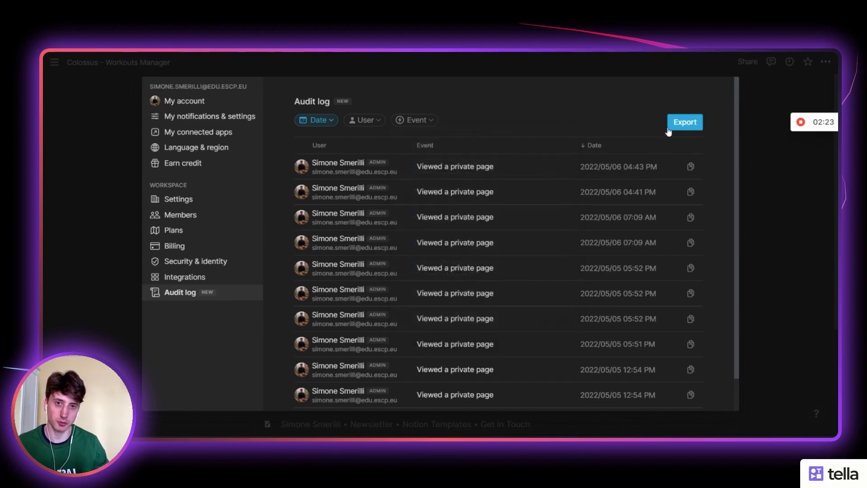